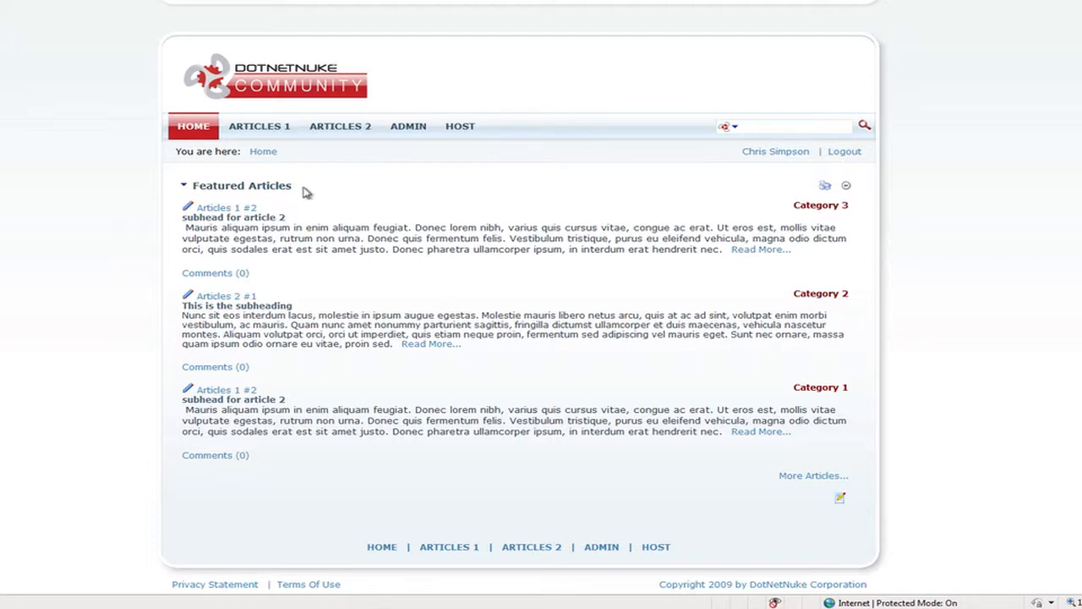
- Look over the article lists on the Articles 1 and Articles 2 pages, then return to the Home page
{"action": "left_click_drag", "start_coordinate": [269, 187], "coordinate": [309, 191]}
{"action": "left_click", "coordinate": [272, 127]}
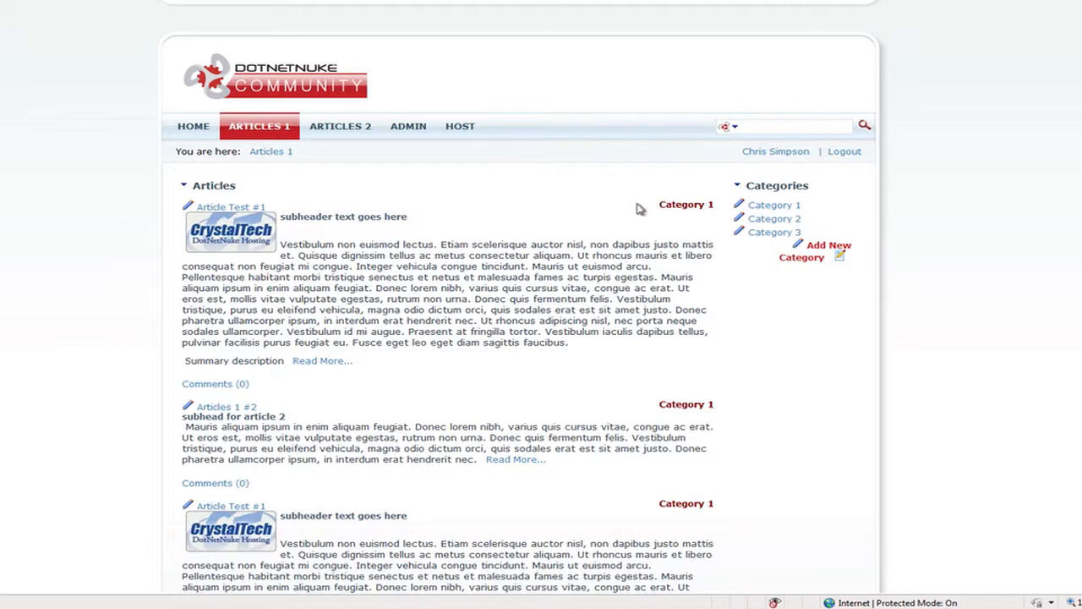
{"action": "left_click", "coordinate": [346, 133]}
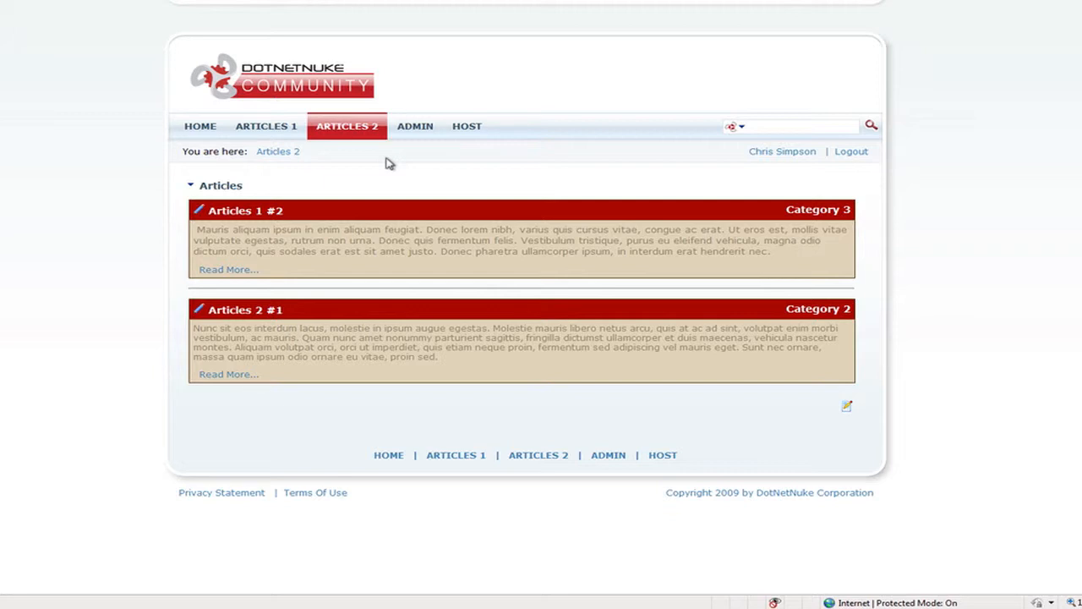
{"action": "left_click", "coordinate": [199, 131]}
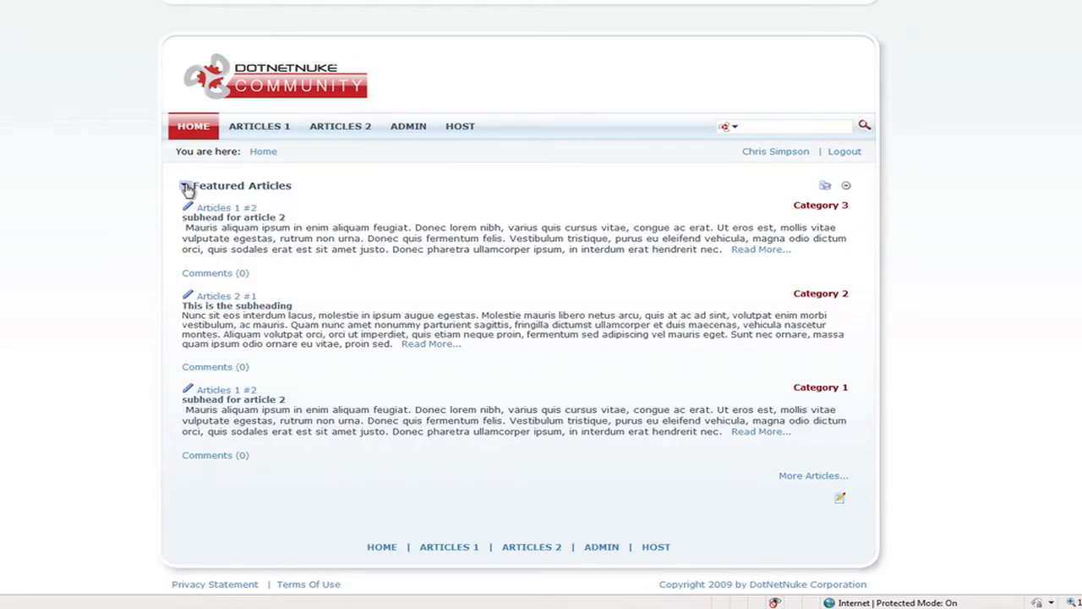
- Open the settings of the Featured Articles module and go to its Articles Options section
{"action": "mouse_move", "coordinate": [185, 188]}
{"action": "left_click", "coordinate": [241, 301]}
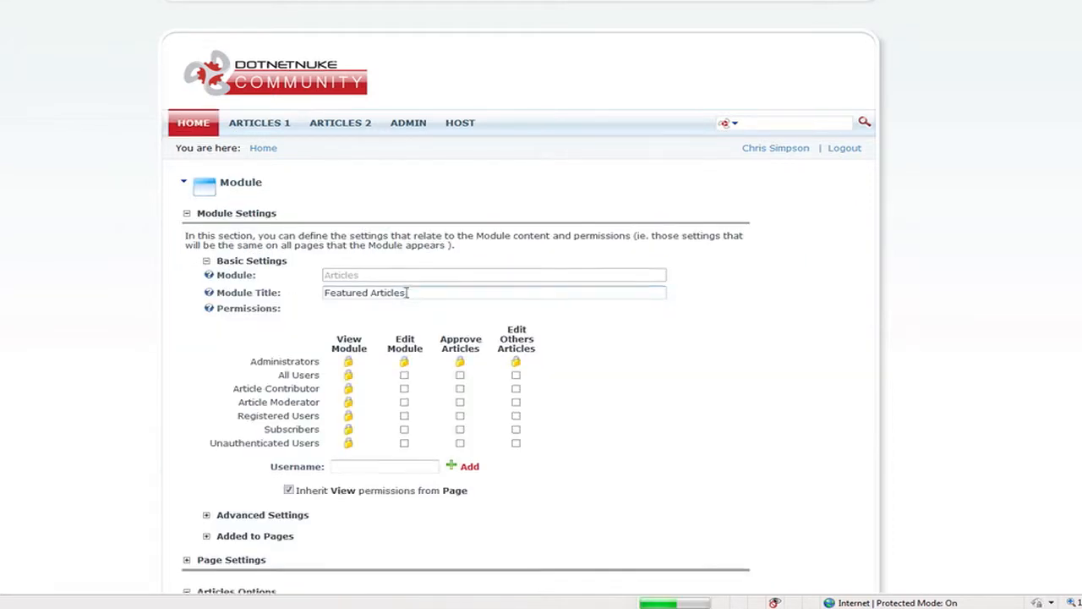
{"action": "scroll", "coordinate": [406, 298], "scroll_direction": "down", "scroll_amount": 15}
{"action": "scroll", "coordinate": [374, 235], "scroll_direction": "up", "scroll_amount": 4}
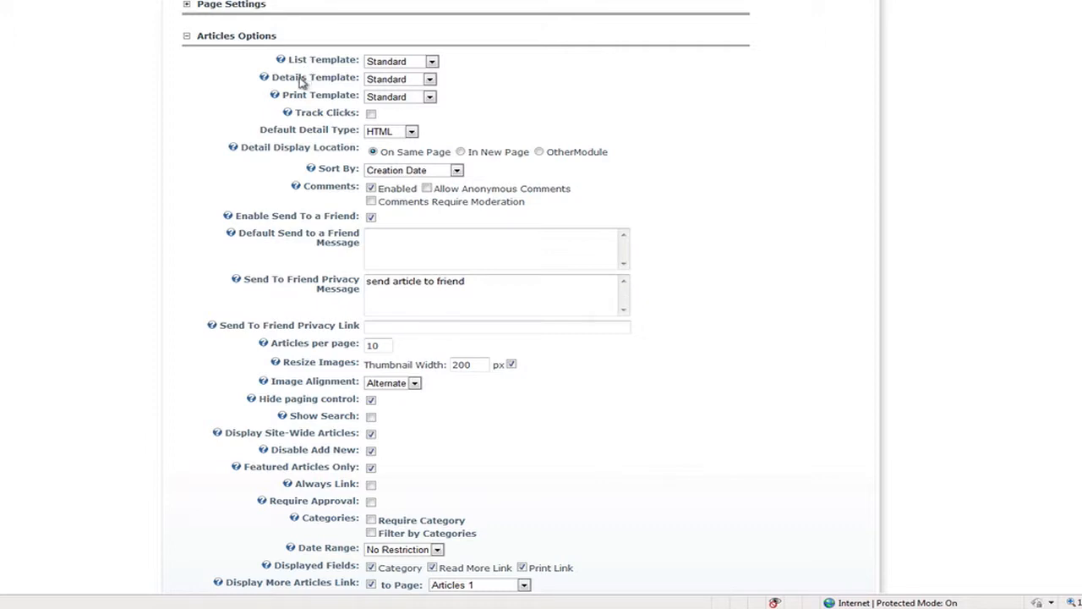
- Review the available choices for List Template and Default Detail Type, leaving both as they are
{"action": "left_click", "coordinate": [432, 63]}
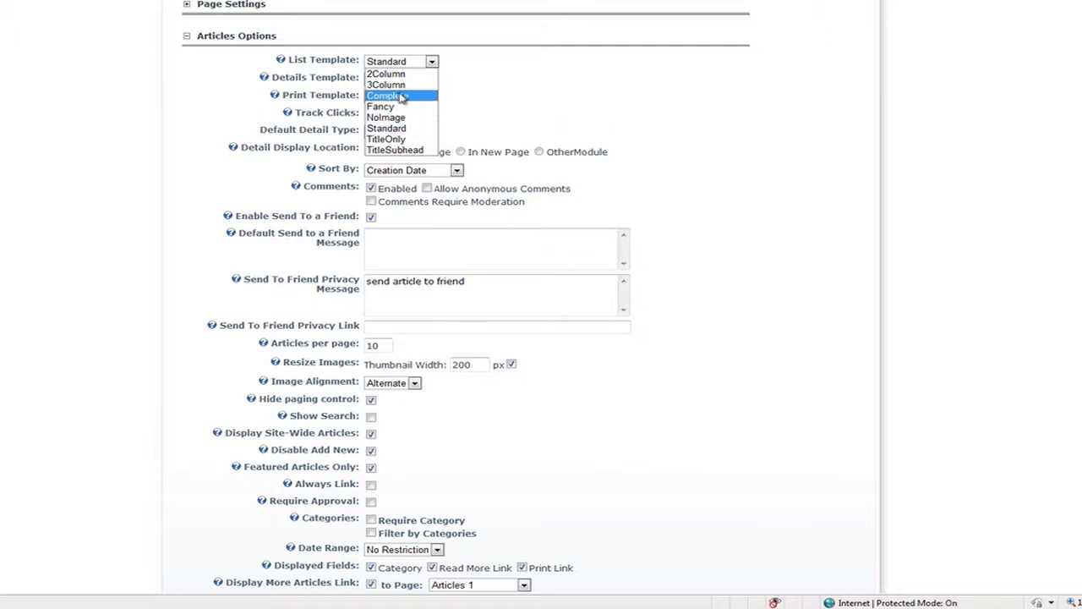
{"action": "left_click", "coordinate": [562, 124]}
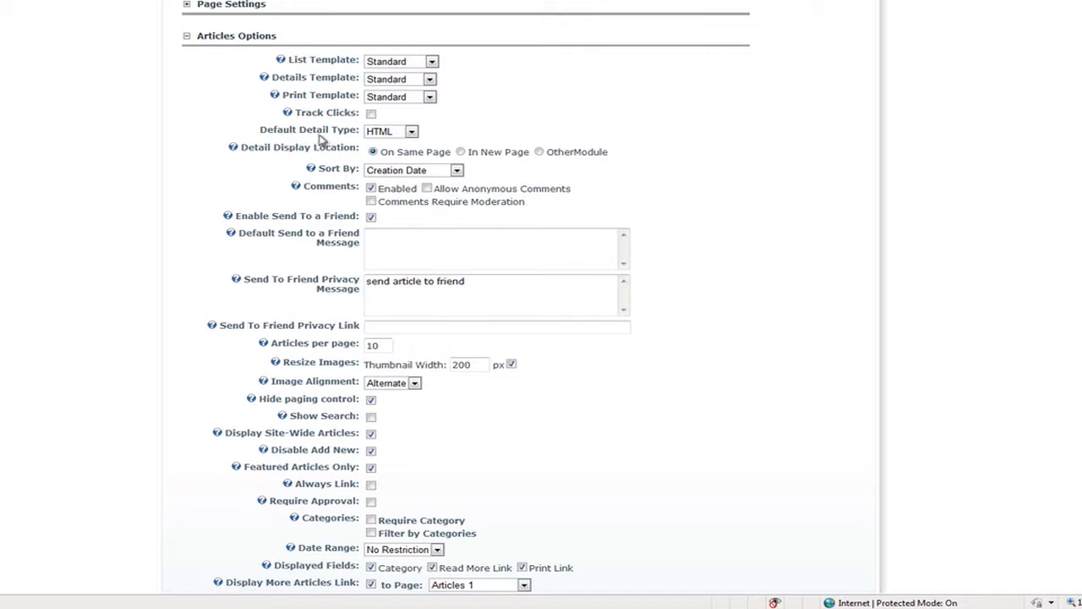
{"action": "left_click", "coordinate": [412, 133]}
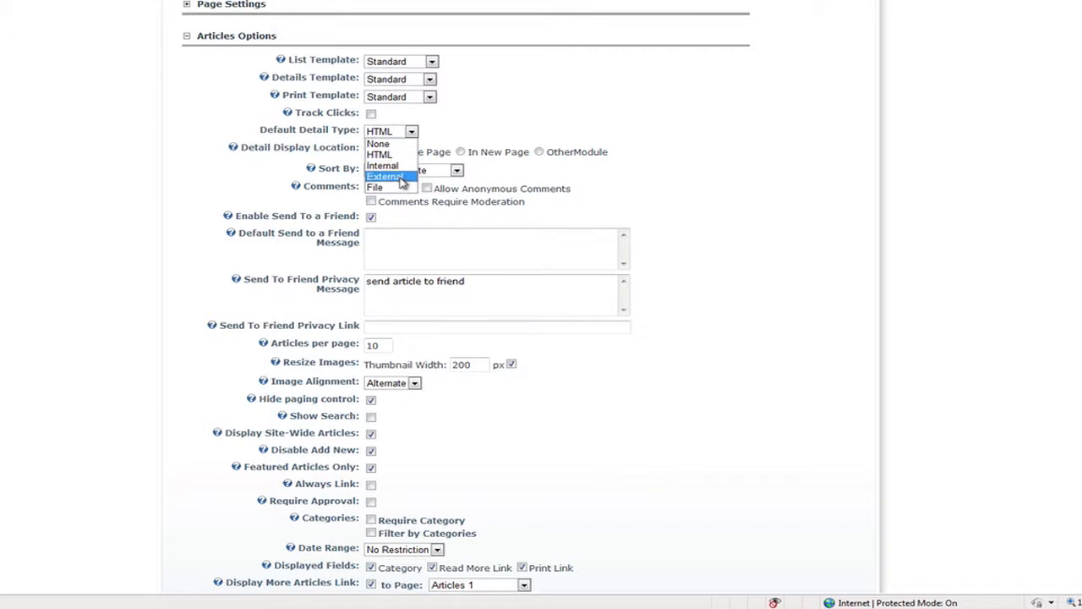
{"action": "left_click", "coordinate": [679, 169]}
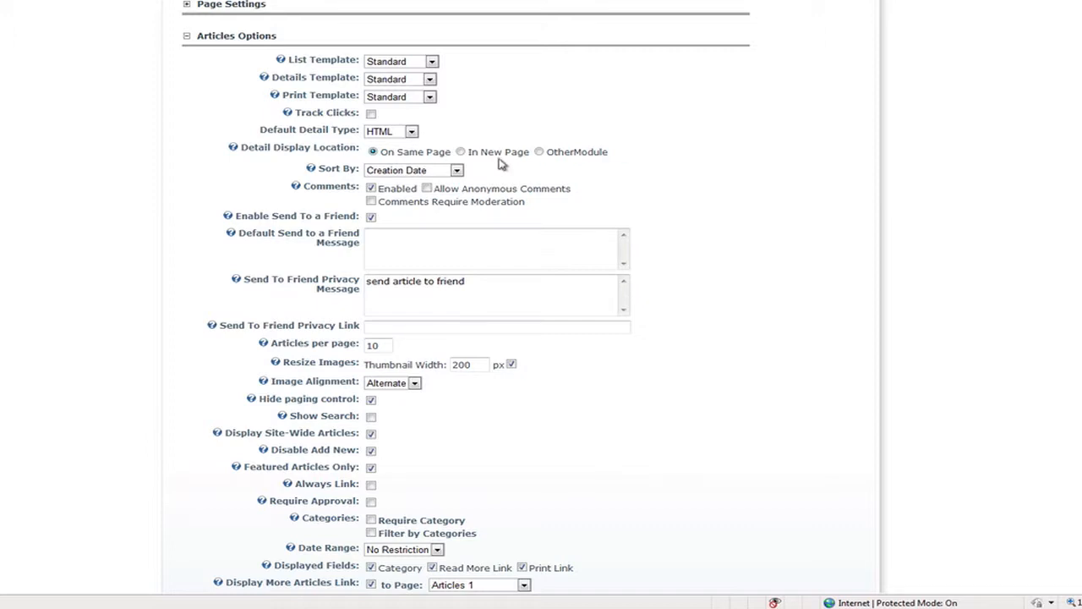
- Set the Featured Articles module to sort its articles by Publish Date
{"action": "left_click", "coordinate": [455, 171]}
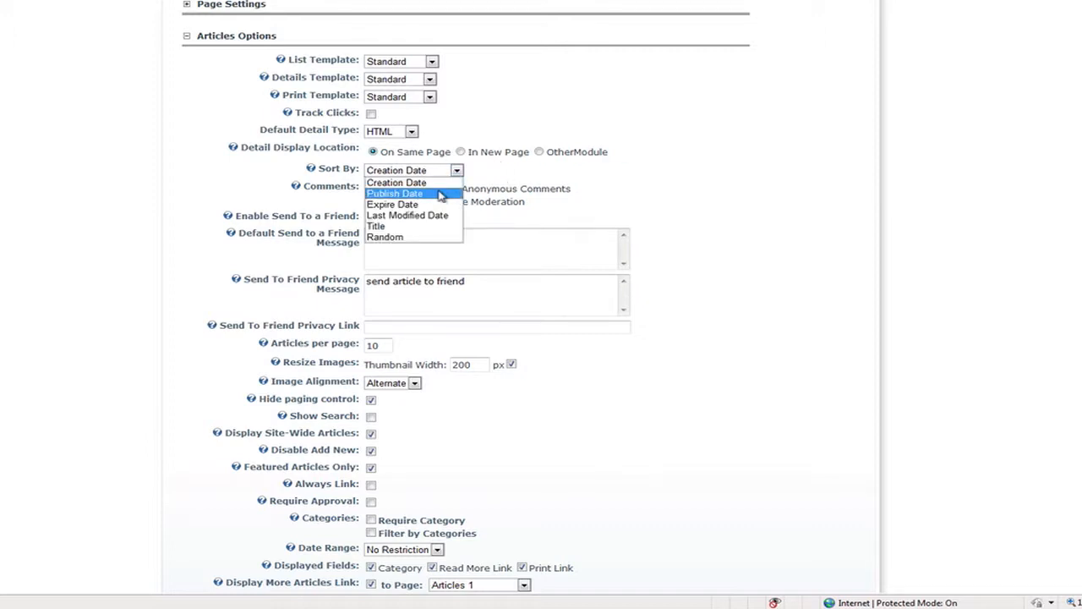
{"action": "left_click", "coordinate": [439, 195]}
{"action": "left_click", "coordinate": [568, 177]}
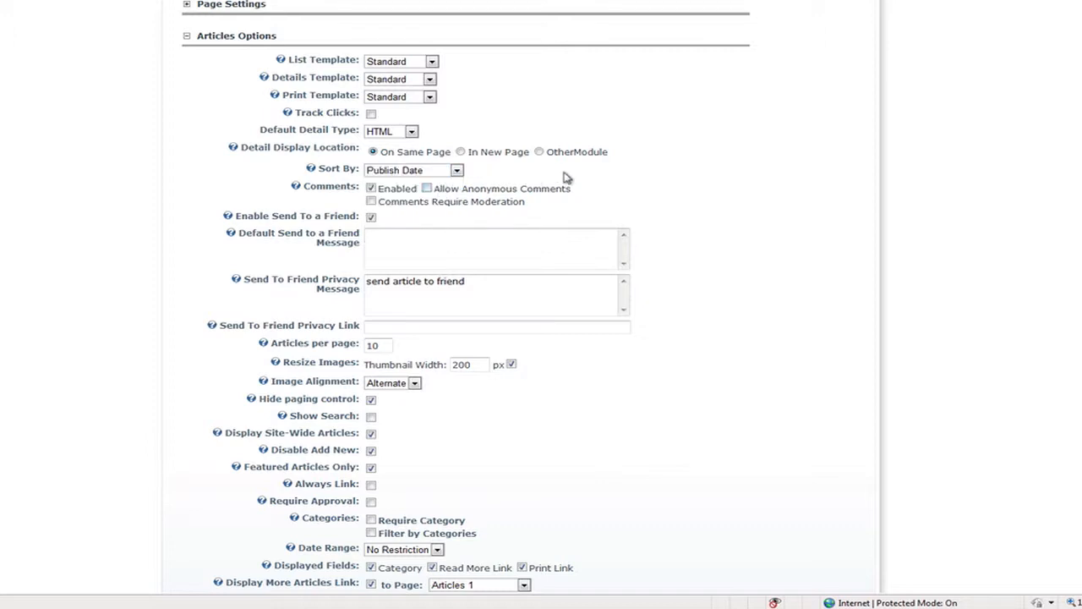
{"action": "left_click", "coordinate": [371, 201]}
{"action": "scroll", "coordinate": [628, 358], "scroll_direction": "down", "scroll_amount": 2}
{"action": "scroll", "coordinate": [627, 358], "scroll_direction": "down", "scroll_amount": 2}
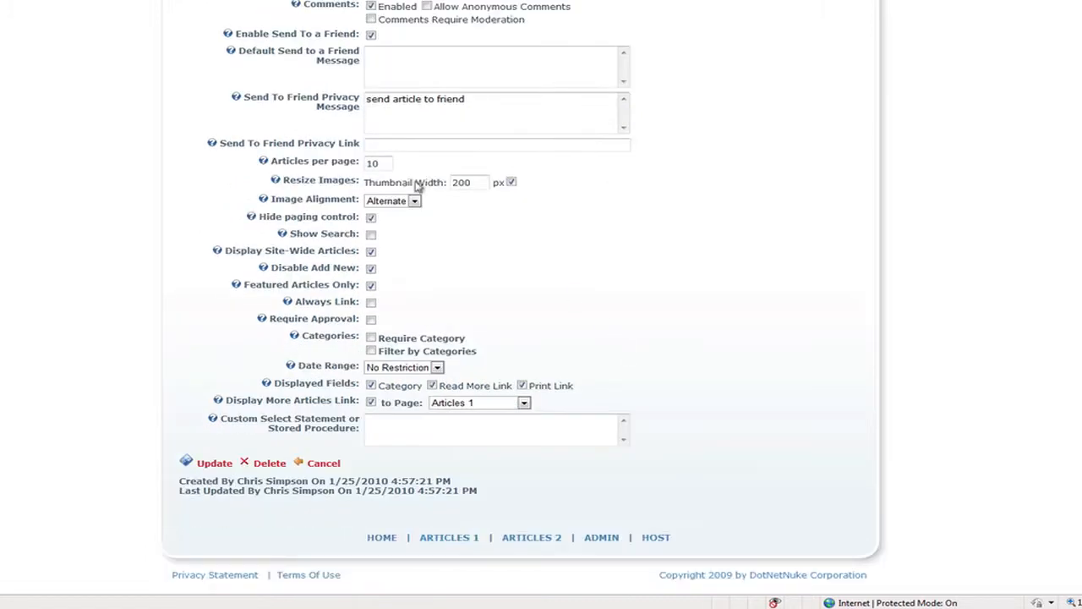
- Review the articles-per-page and image alignment options, keeping the image alignment on Alternate
{"action": "left_click", "coordinate": [385, 163]}
{"action": "key", "text": "Tab"}
{"action": "left_click", "coordinate": [514, 238]}
{"action": "left_click", "coordinate": [414, 202]}
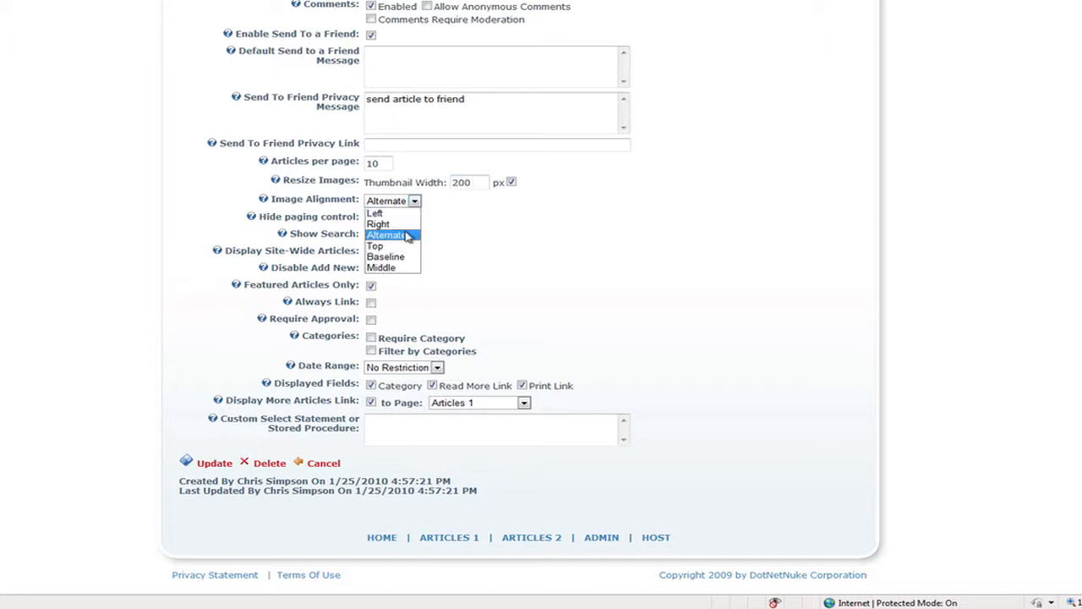
{"action": "left_click", "coordinate": [404, 236]}
{"action": "left_click", "coordinate": [523, 240]}
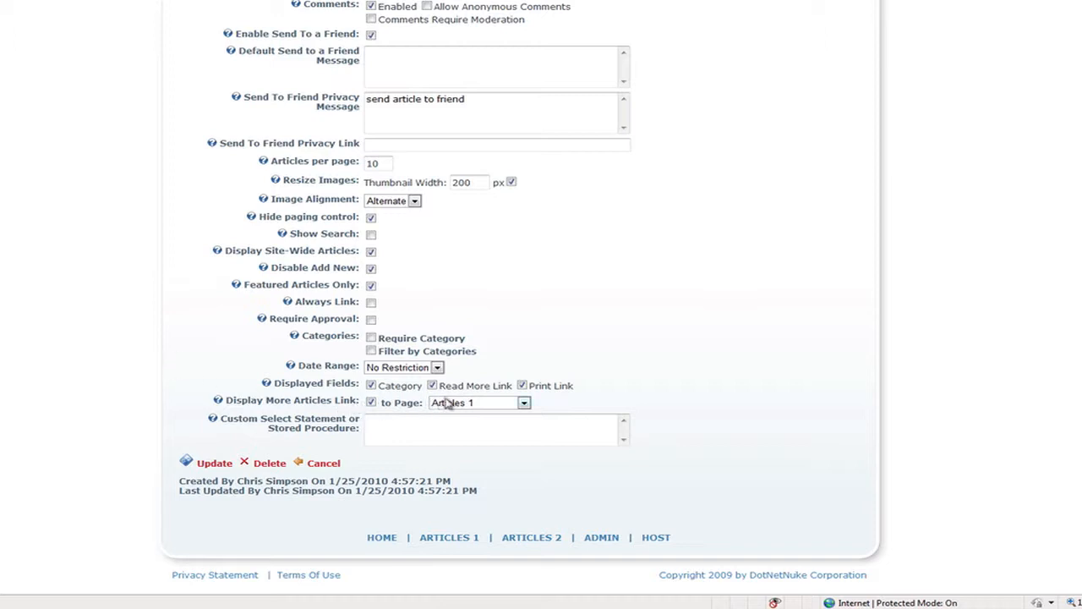
- Check the target page choices for the More Articles link, keep Articles 1, and save the module settings
{"action": "left_click", "coordinate": [510, 406]}
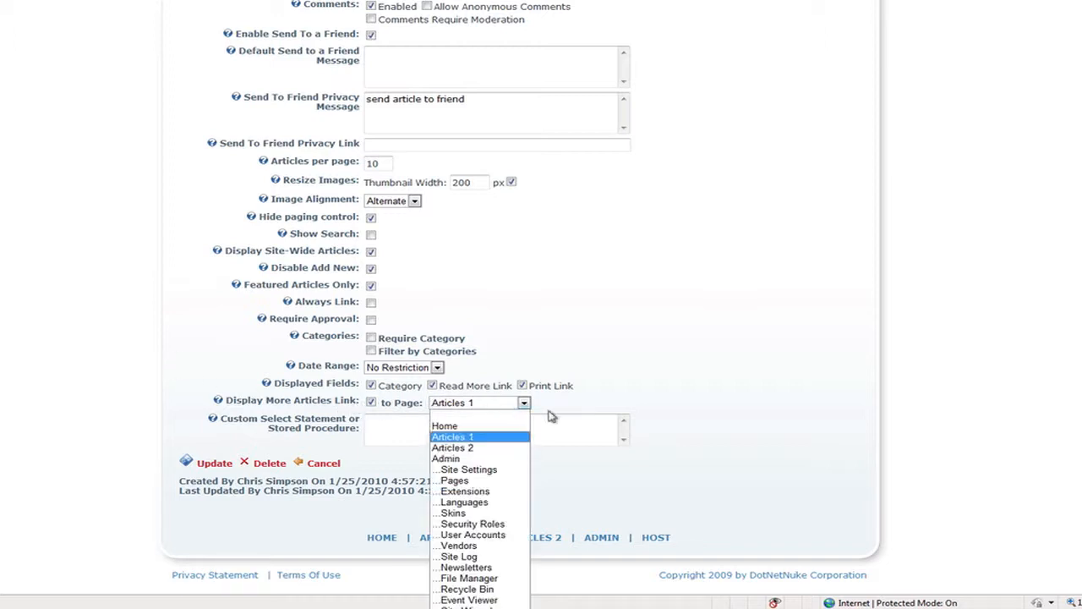
{"action": "left_click", "coordinate": [673, 387]}
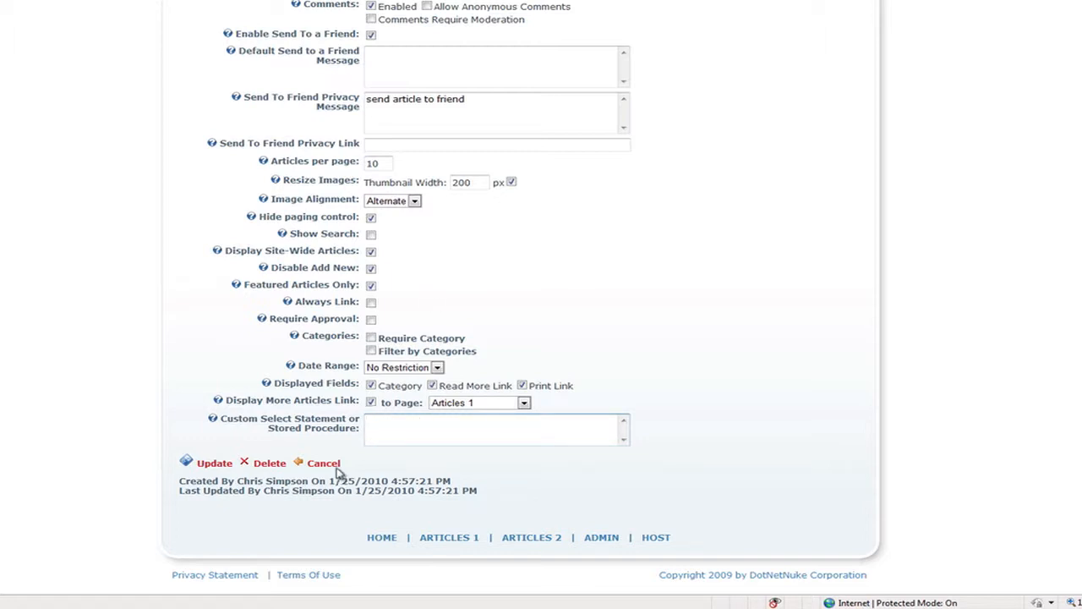
{"action": "left_click", "coordinate": [213, 464]}
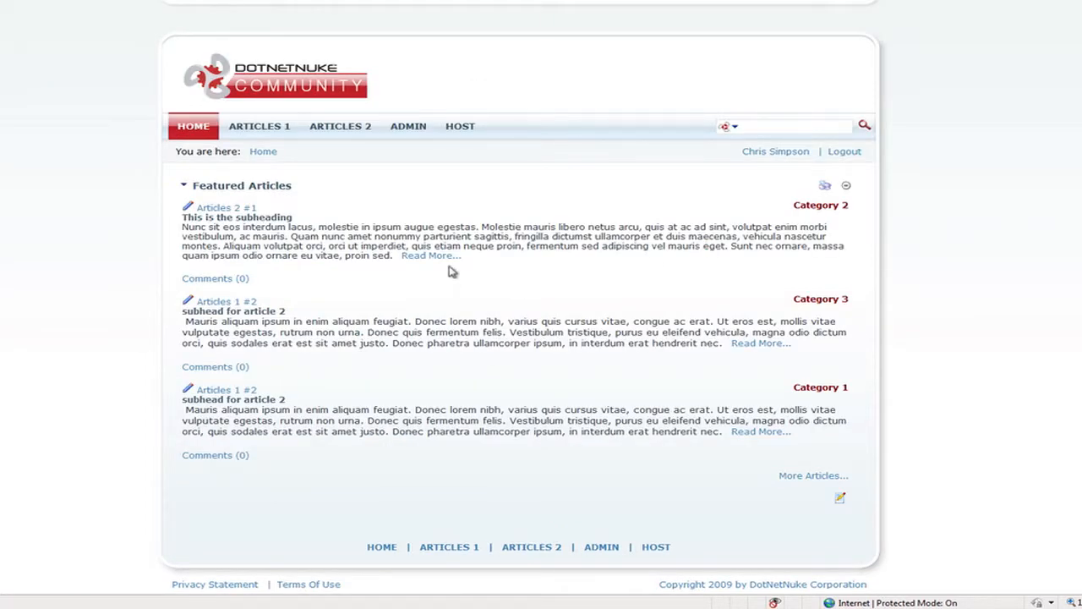
- Open the full text of Articles 2 #1, view its Send to a Friend form, and close the form unsent
{"action": "left_click", "coordinate": [425, 257]}
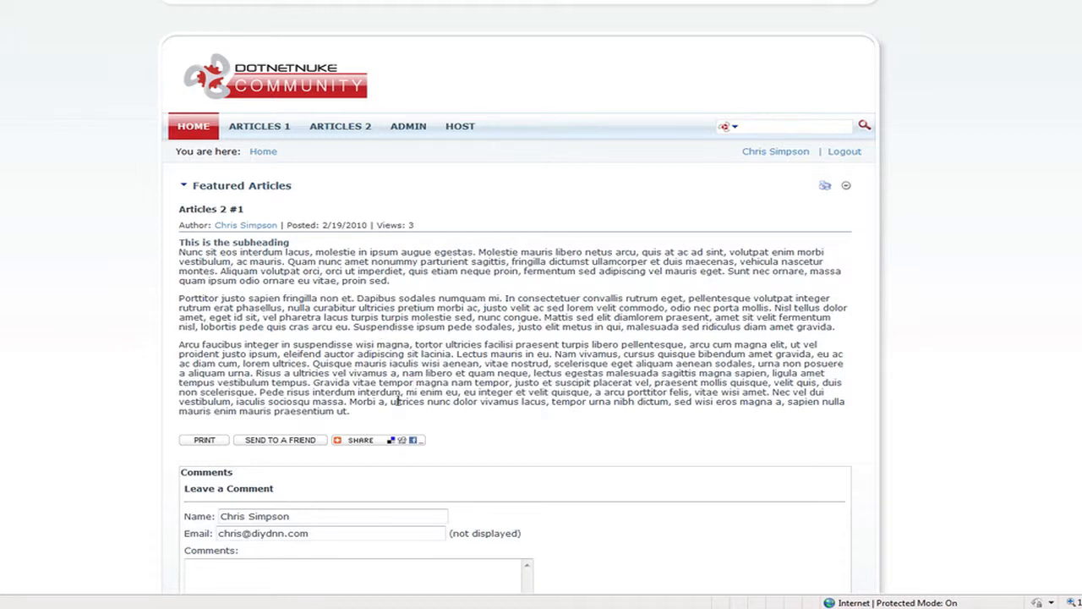
{"action": "left_click", "coordinate": [285, 444]}
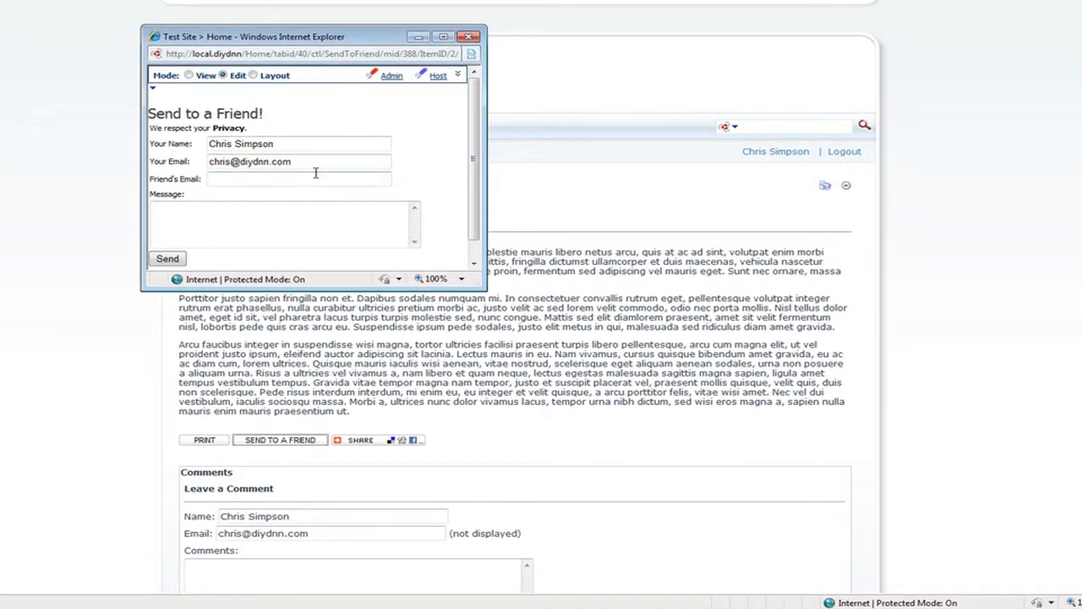
{"action": "left_click", "coordinate": [468, 37]}
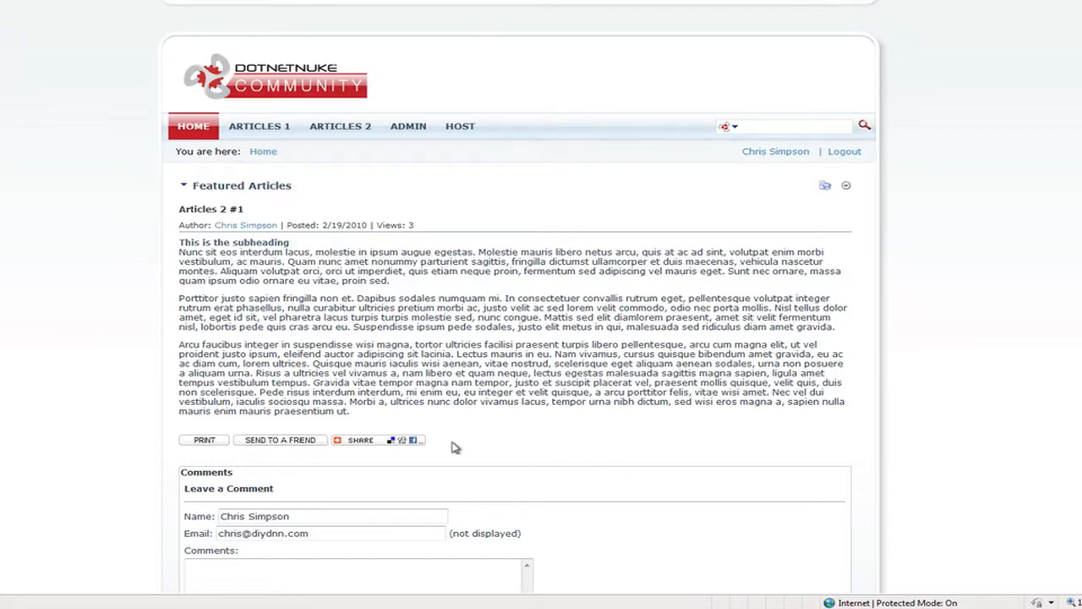
- View the article's print version, cancel printing, and examine the comment form below the article
{"action": "mouse_move", "coordinate": [371, 446]}
{"action": "left_click", "coordinate": [213, 444]}
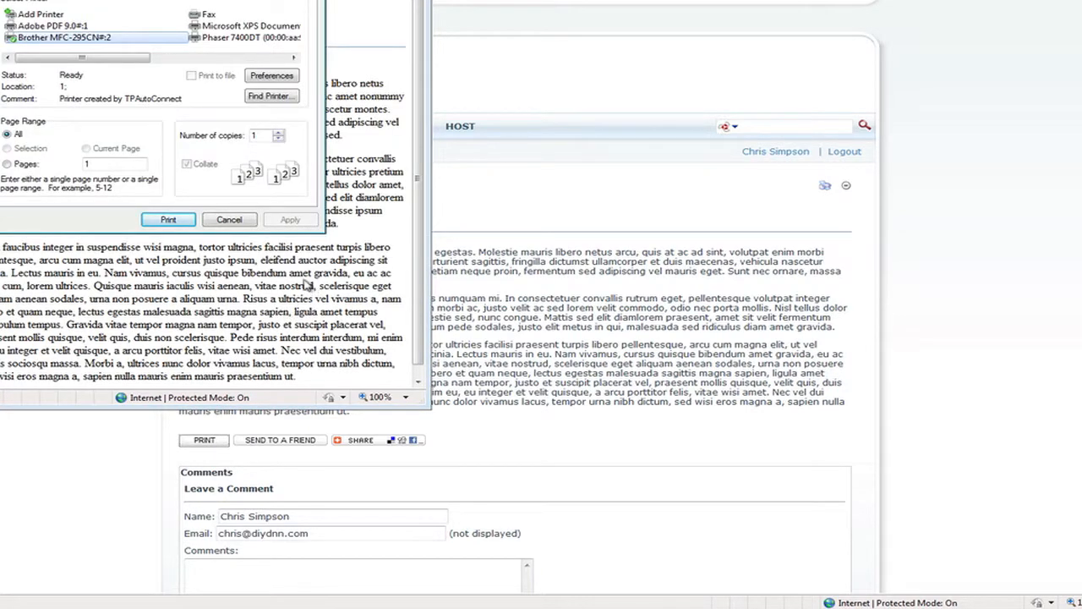
{"action": "left_click", "coordinate": [229, 220]}
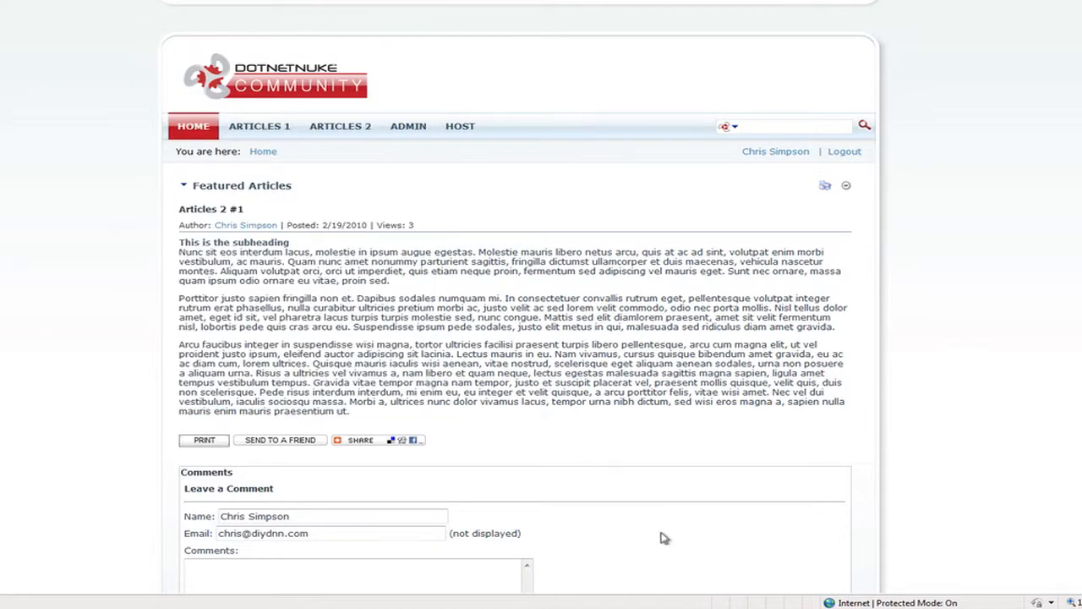
{"action": "scroll", "coordinate": [487, 428], "scroll_direction": "down", "scroll_amount": 3}
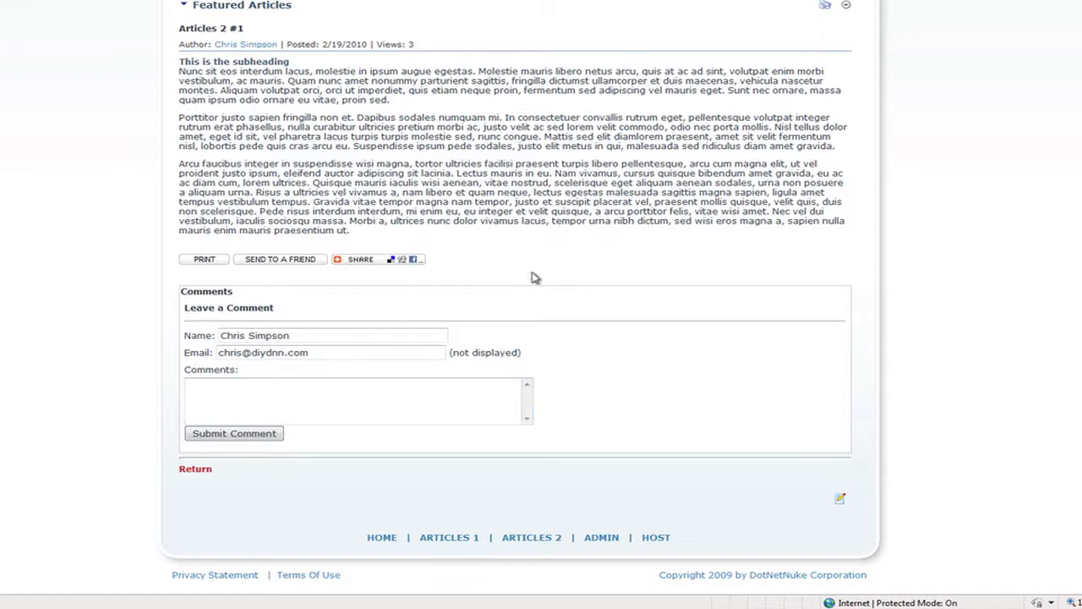
{"action": "scroll", "coordinate": [534, 277], "scroll_direction": "up", "scroll_amount": 3}
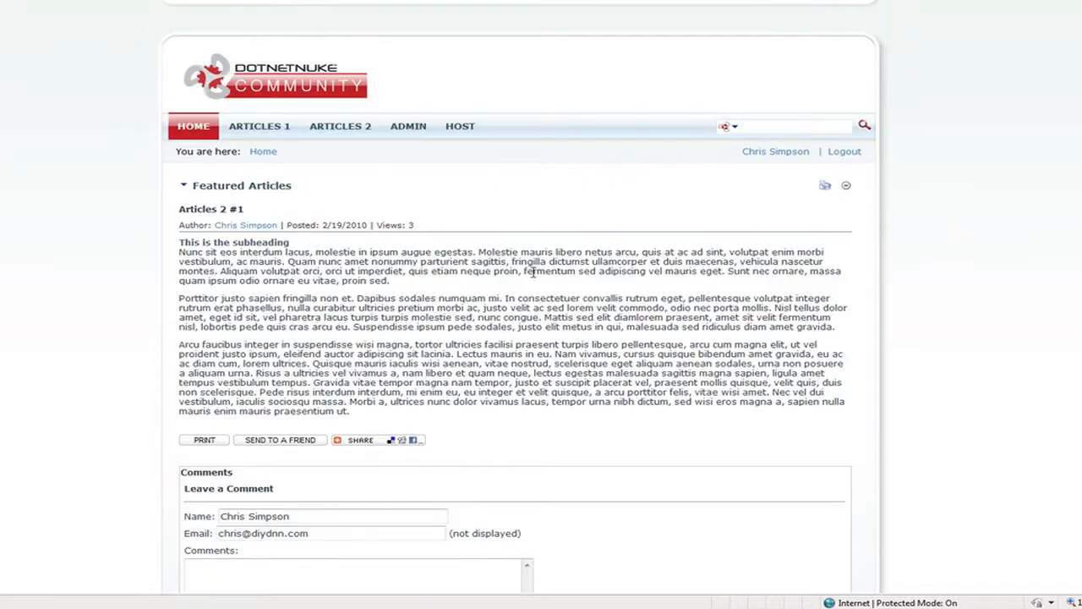
- Open the Articles 1 page and examine its full article list and the Categories module
{"action": "left_click", "coordinate": [309, 193]}
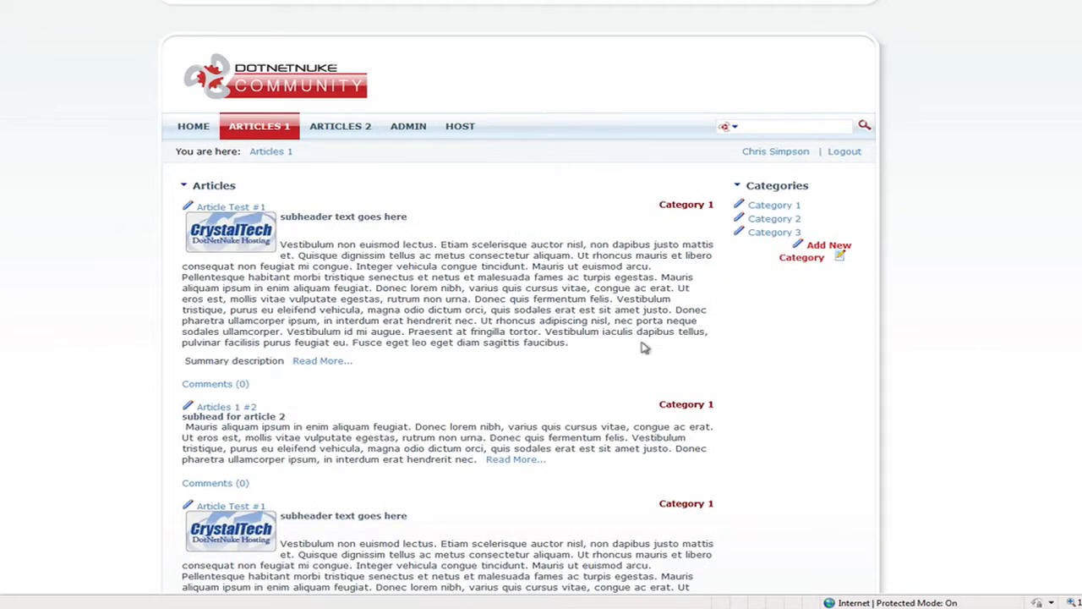
{"action": "scroll", "coordinate": [628, 231], "scroll_direction": "down", "scroll_amount": 1}
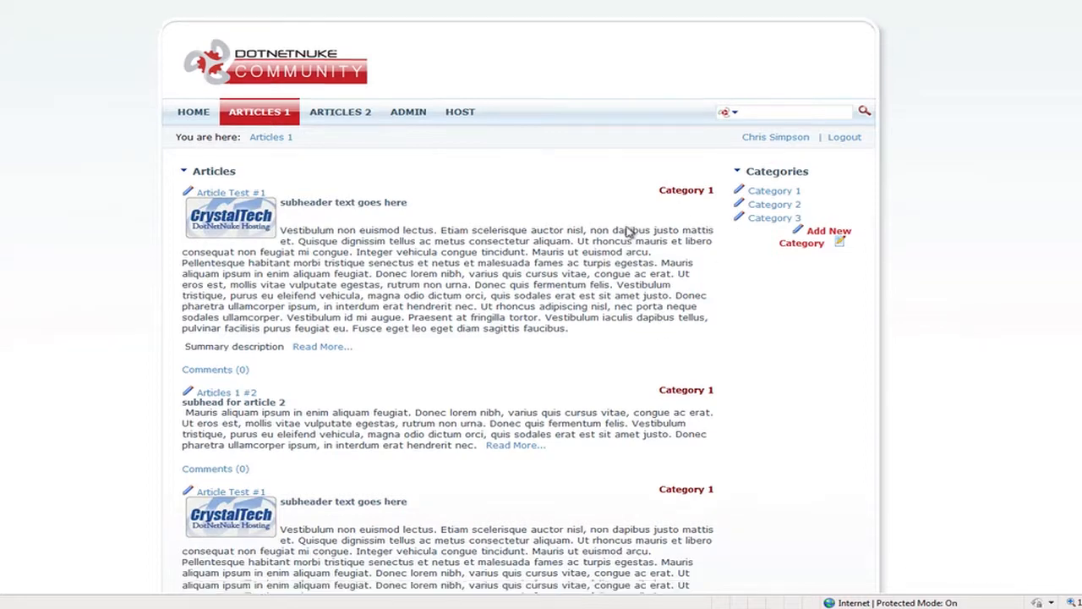
{"action": "scroll", "coordinate": [627, 231], "scroll_direction": "down", "scroll_amount": 3}
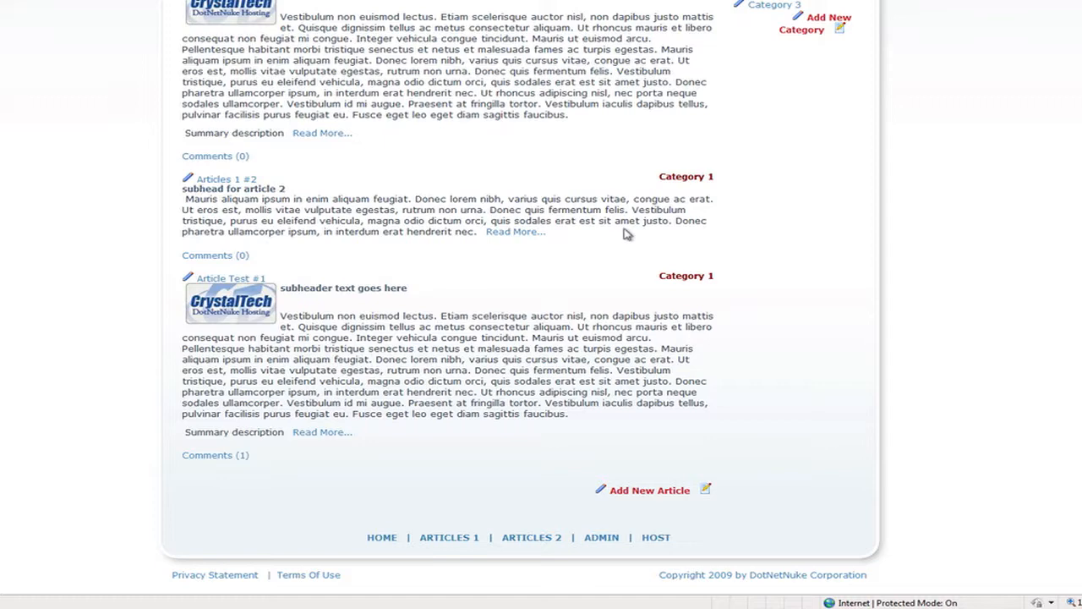
{"action": "scroll", "coordinate": [756, 377], "scroll_direction": "up", "scroll_amount": 3}
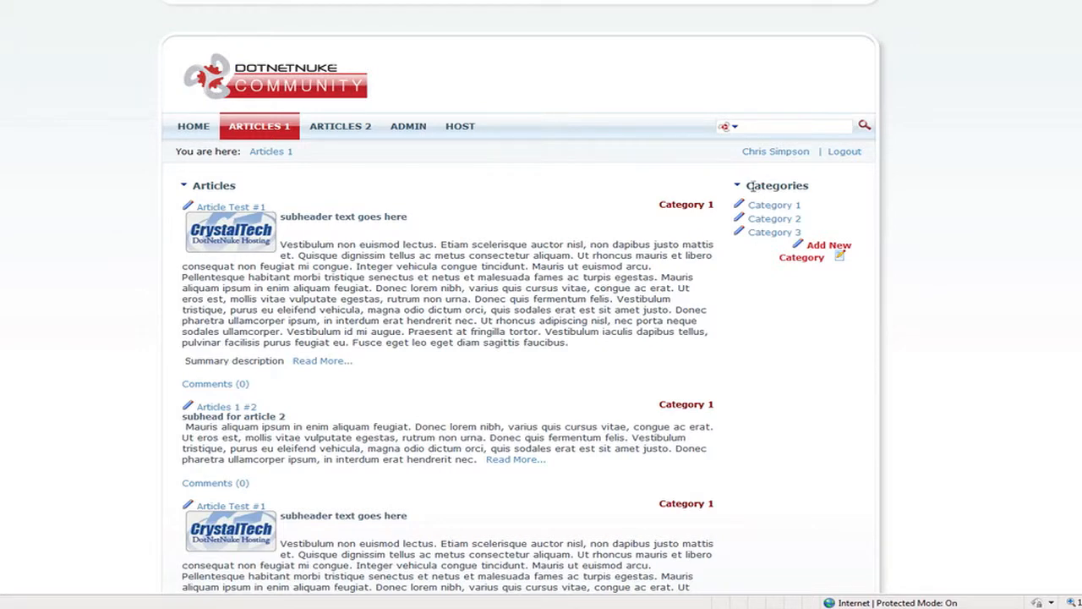
{"action": "mouse_move", "coordinate": [748, 191]}
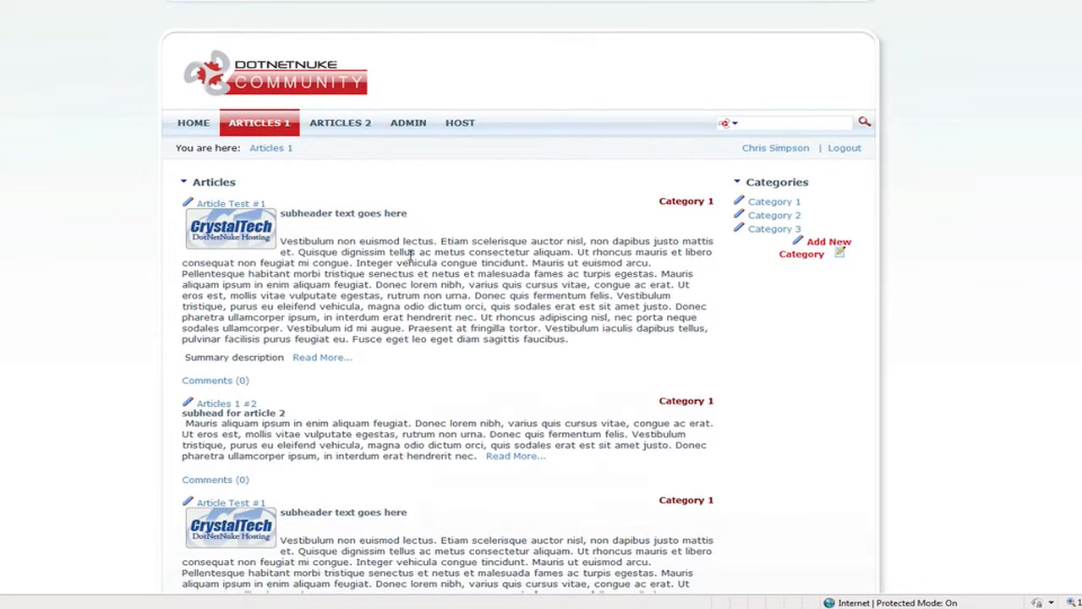
{"action": "scroll", "coordinate": [410, 257], "scroll_direction": "down", "scroll_amount": 5}
{"action": "scroll", "coordinate": [411, 257], "scroll_direction": "up", "scroll_amount": 5}
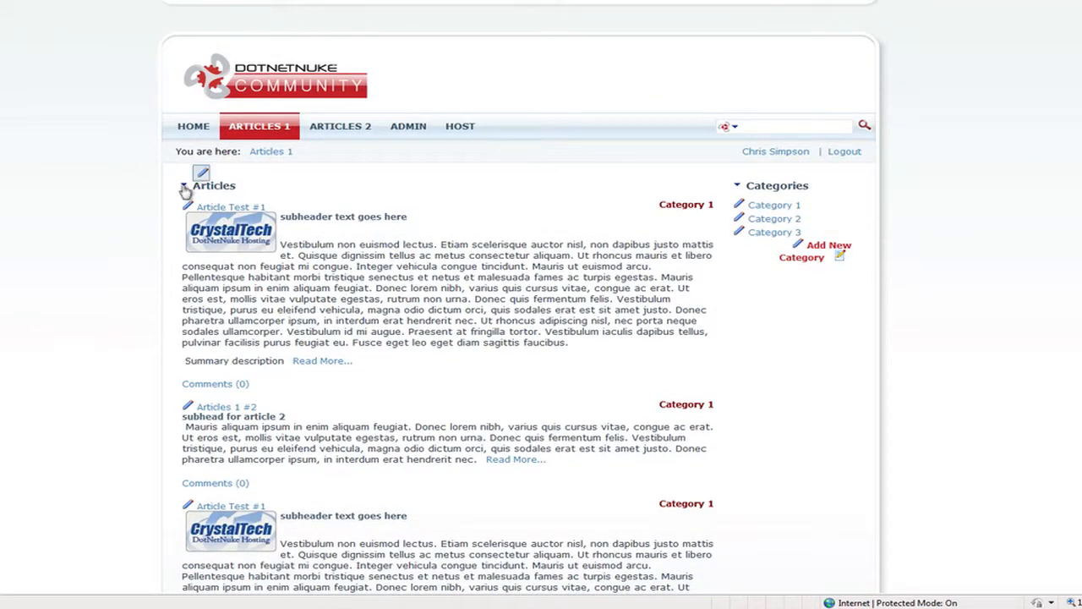
- Open the settings of the Articles module on the Articles 1 page and examine its role permissions and Articles Options
{"action": "mouse_move", "coordinate": [190, 178]}
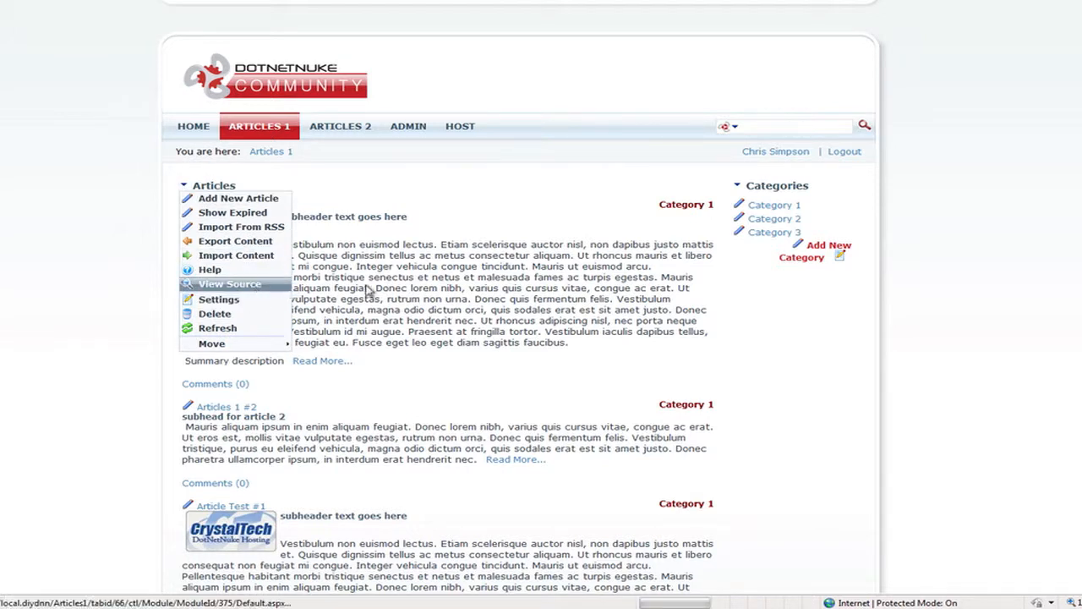
{"action": "left_click", "coordinate": [286, 297]}
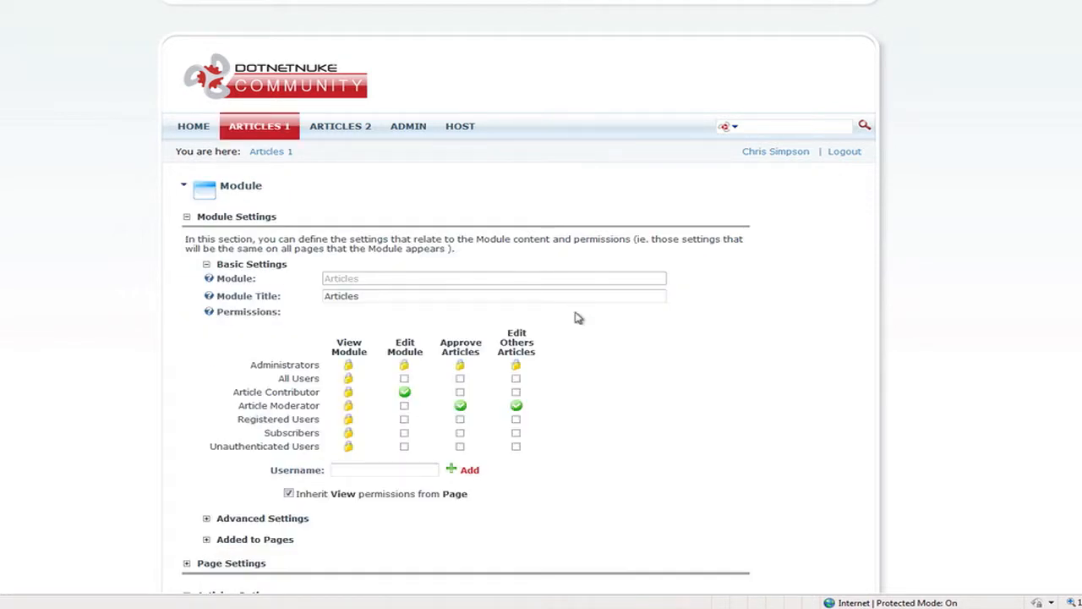
{"action": "triple_click", "coordinate": [239, 391]}
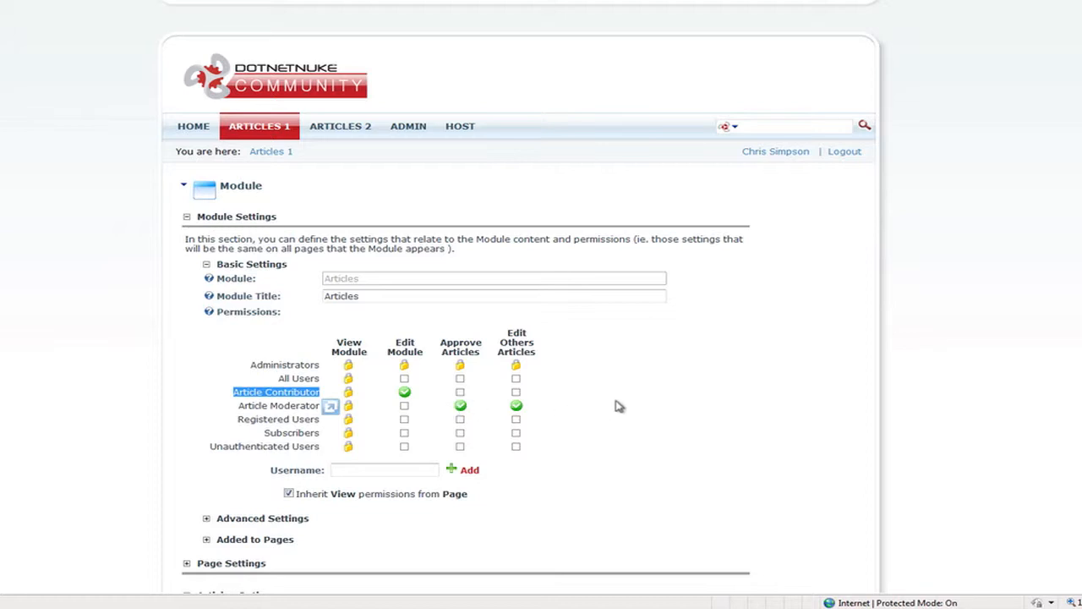
{"action": "scroll", "coordinate": [618, 408], "scroll_direction": "down", "scroll_amount": 10}
{"action": "scroll", "coordinate": [618, 407], "scroll_direction": "up", "scroll_amount": 3}
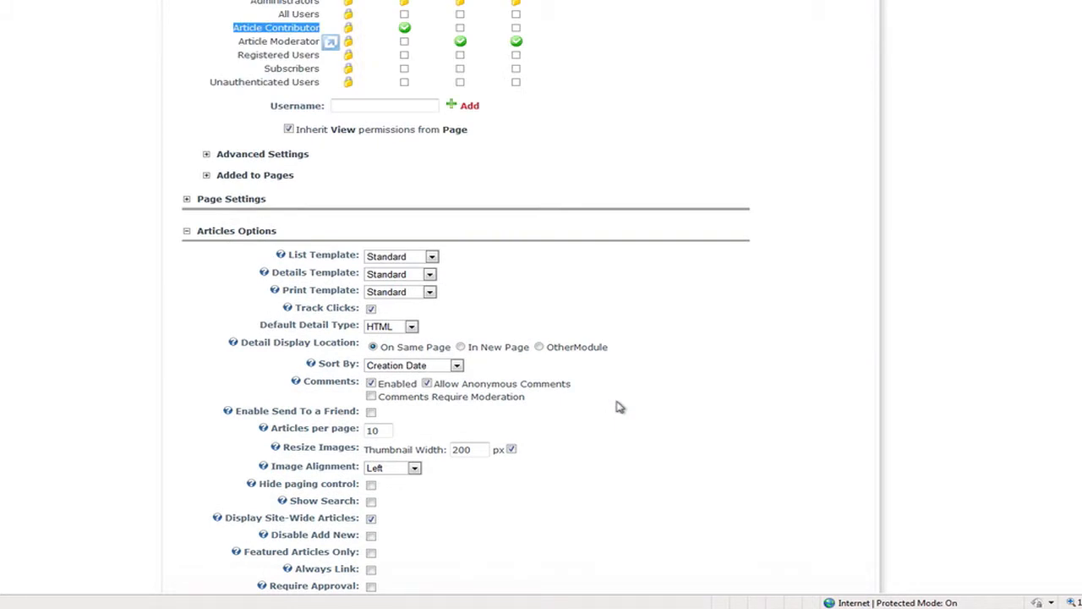
{"action": "scroll", "coordinate": [618, 408], "scroll_direction": "down", "scroll_amount": 2}
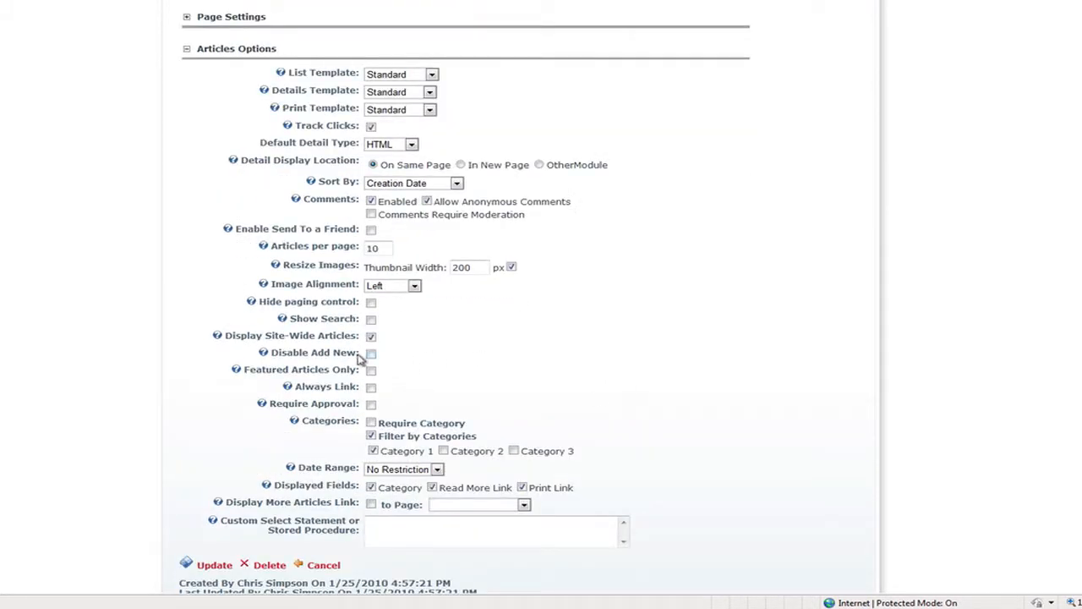
- Examine the Require Approval and Display Site-Wide Articles options in the Articles module's settings on the Articles 1 page
{"action": "left_click", "coordinate": [371, 404]}
{"action": "left_click", "coordinate": [371, 336]}
{"action": "left_click", "coordinate": [372, 337]}
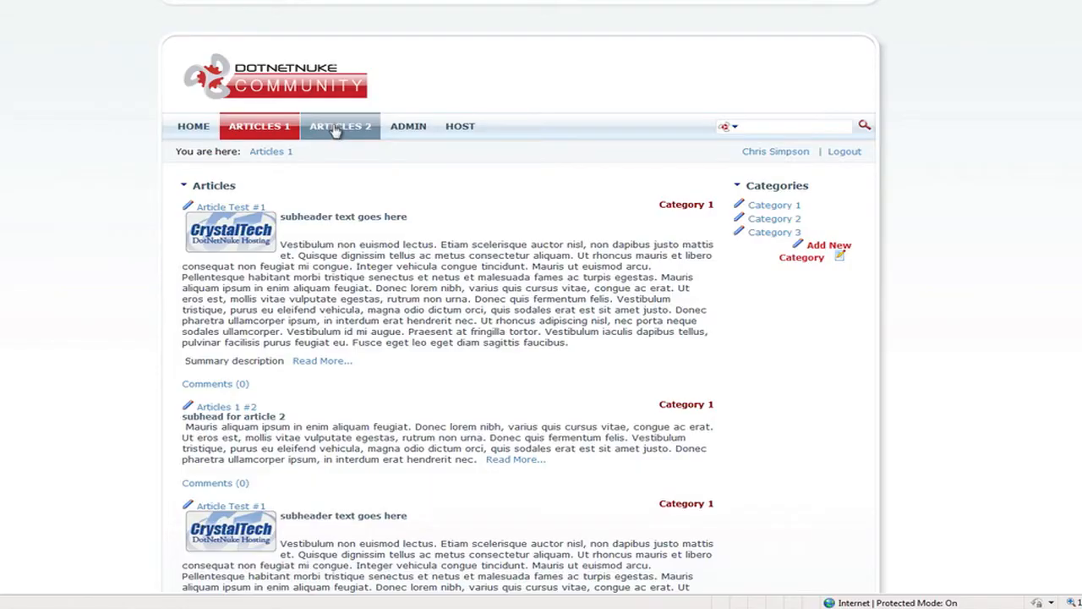
- Examine the article list and its categories on the Articles 2 page, and return to the Articles 1 page
{"action": "left_click", "coordinate": [337, 129]}
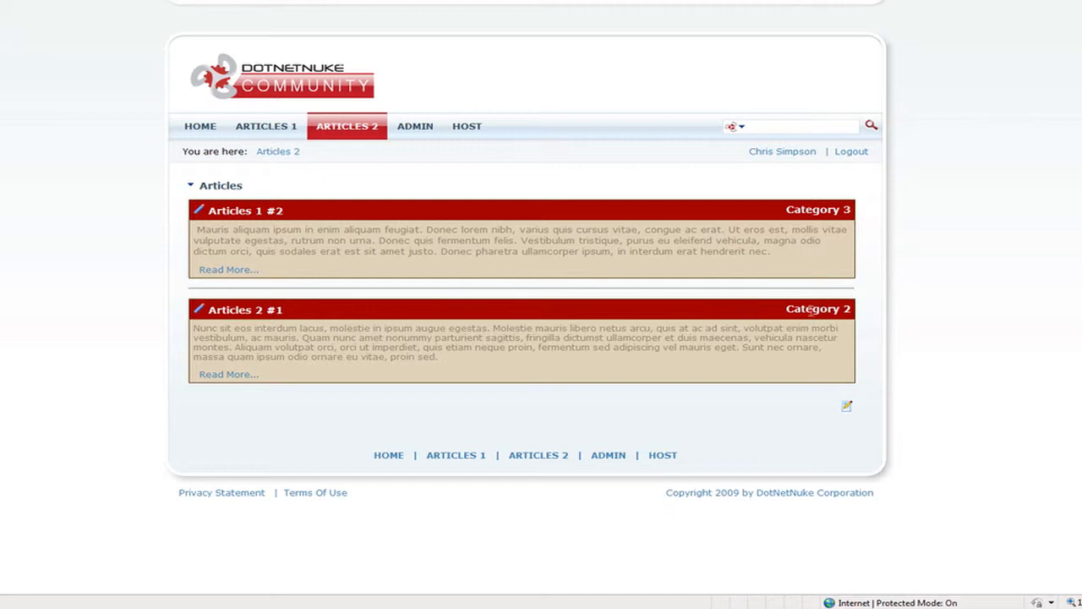
{"action": "left_click", "coordinate": [279, 127]}
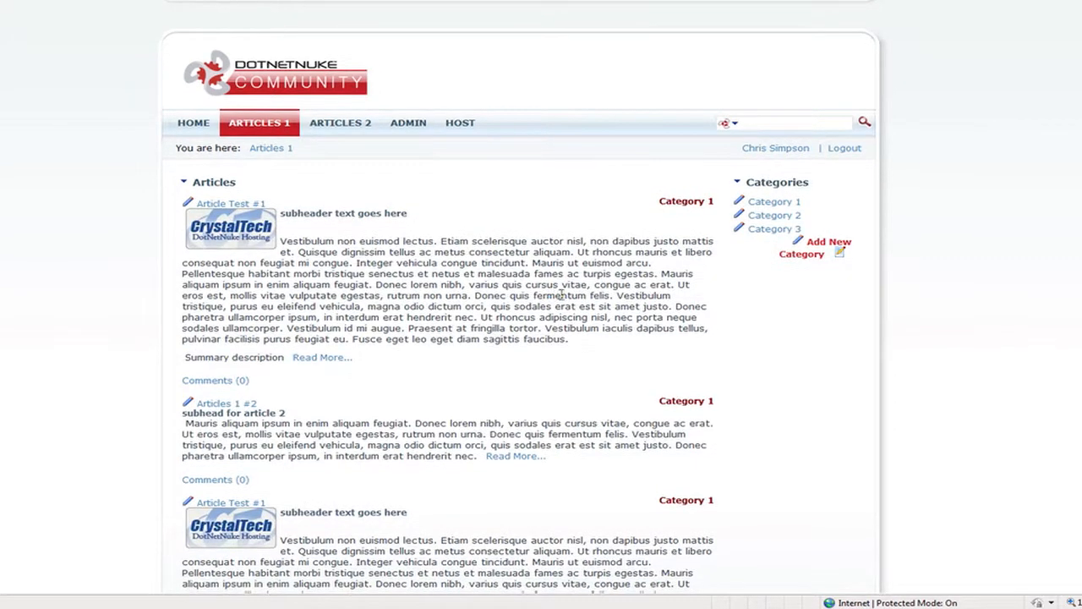
- Open a new article form on the Articles 1 page and examine its Title, Subhead, Description and Details fields
{"action": "scroll", "coordinate": [542, 296], "scroll_direction": "down", "scroll_amount": 5}
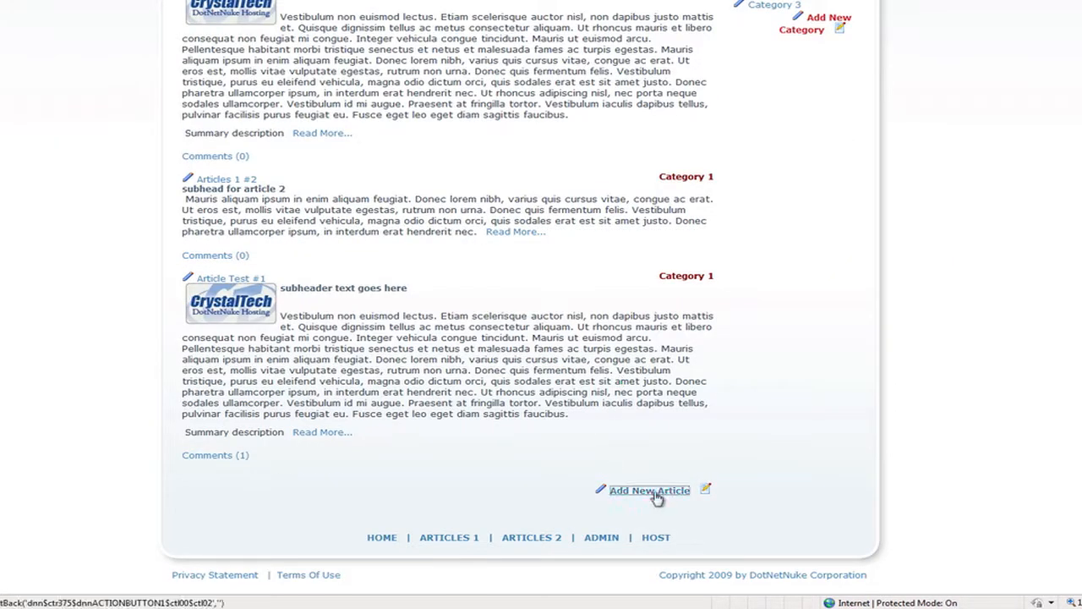
{"action": "left_click", "coordinate": [653, 493]}
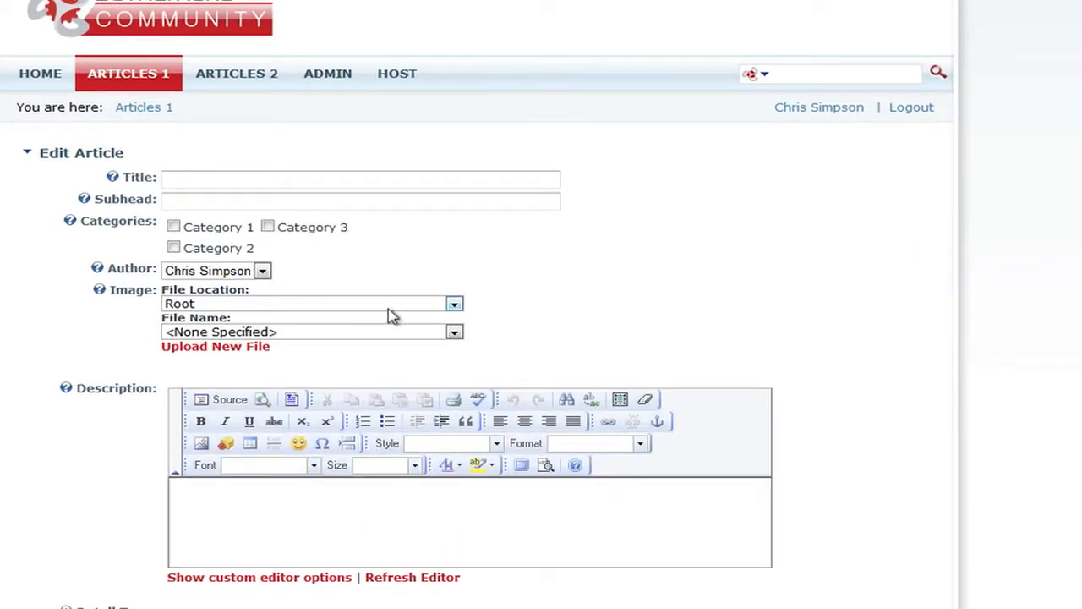
{"action": "left_click", "coordinate": [206, 179]}
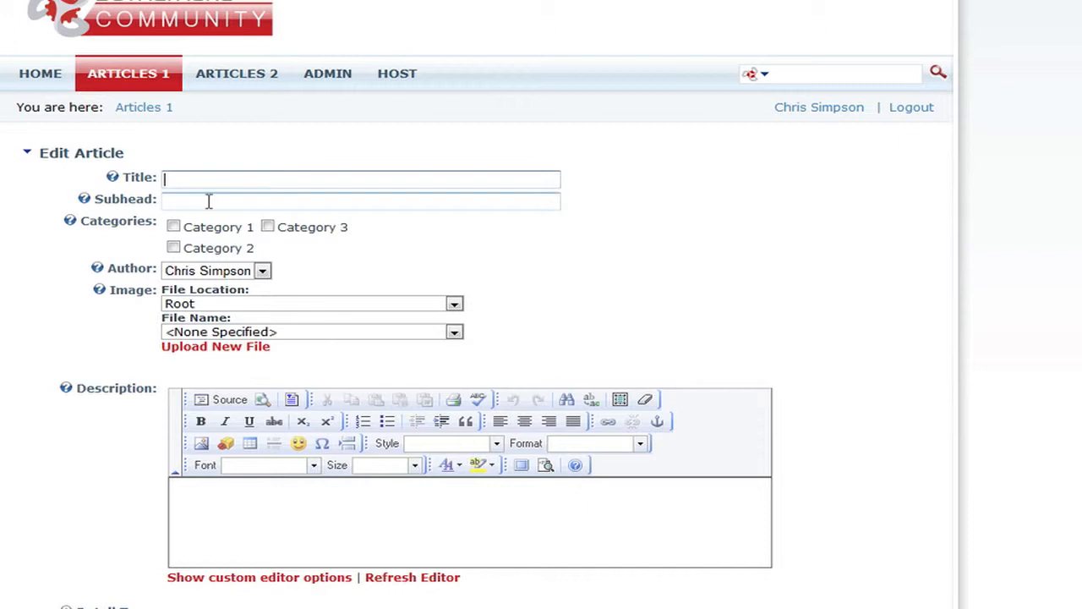
{"action": "left_click", "coordinate": [209, 201]}
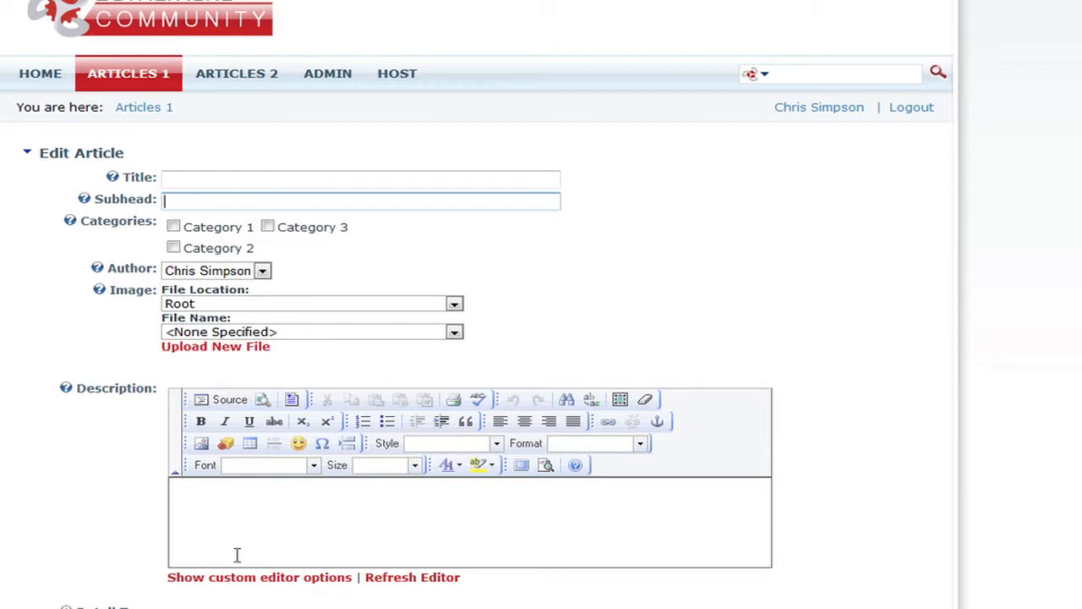
{"action": "left_click", "coordinate": [246, 504]}
{"action": "scroll", "coordinate": [294, 501], "scroll_direction": "down", "scroll_amount": 4}
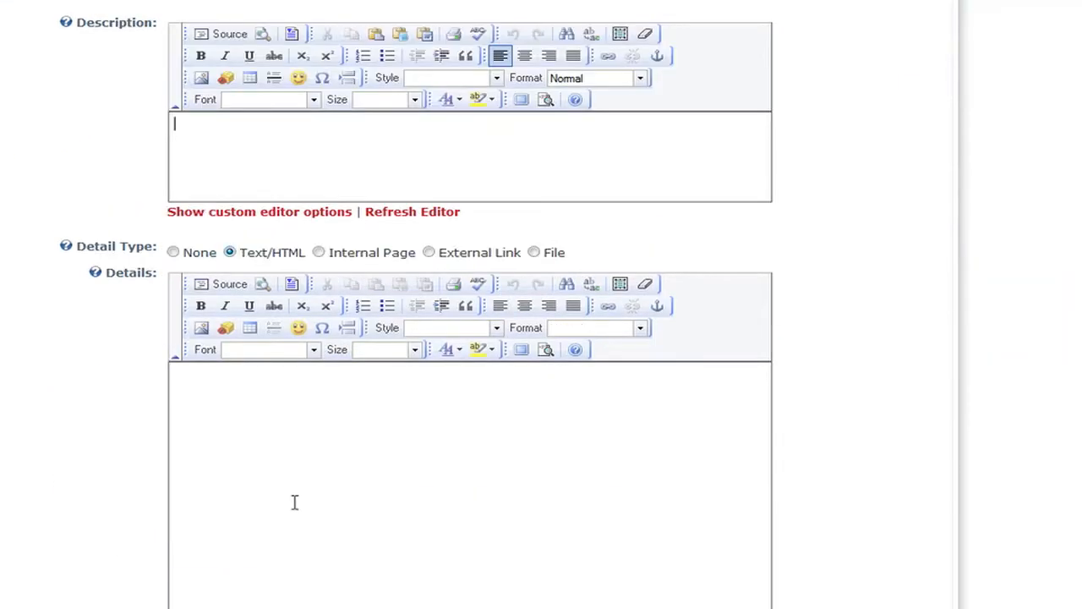
{"action": "left_click", "coordinate": [303, 477]}
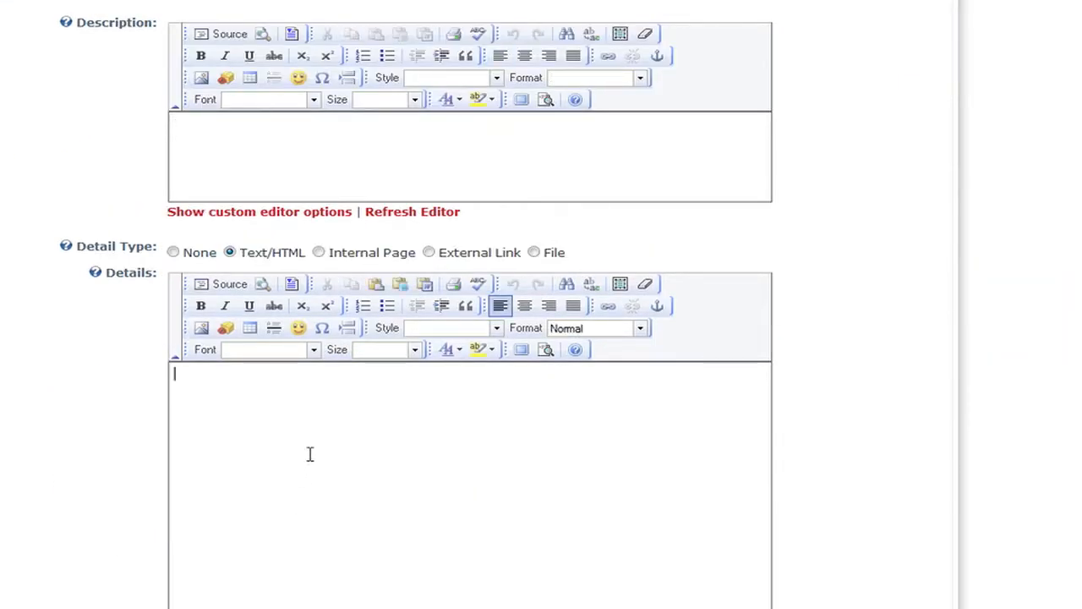
- Set the new article's Detail Type to None, examine the Publish Date field, and cancel the article unsaved
{"action": "left_click", "coordinate": [173, 252]}
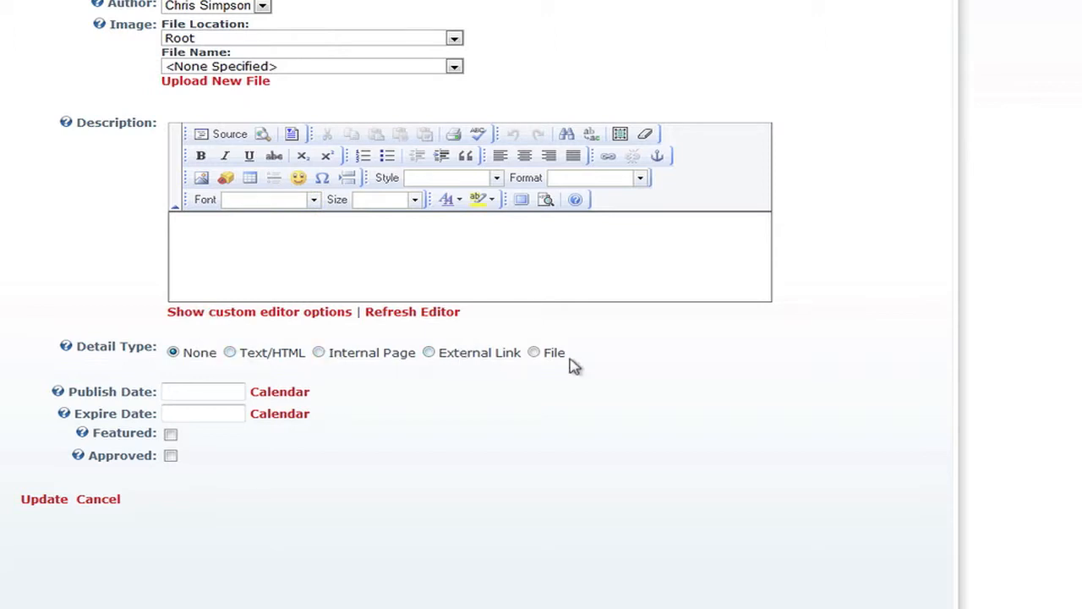
{"action": "left_click", "coordinate": [218, 388]}
{"action": "left_click", "coordinate": [104, 501]}
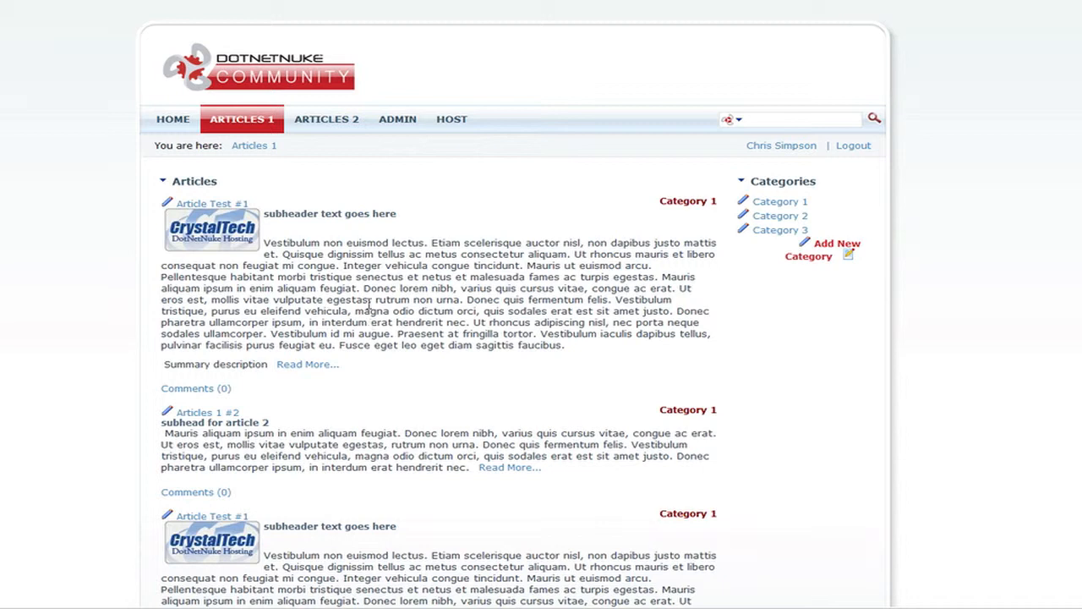
- Open the Home page and view its Featured Articles module
{"action": "left_click", "coordinate": [174, 119]}
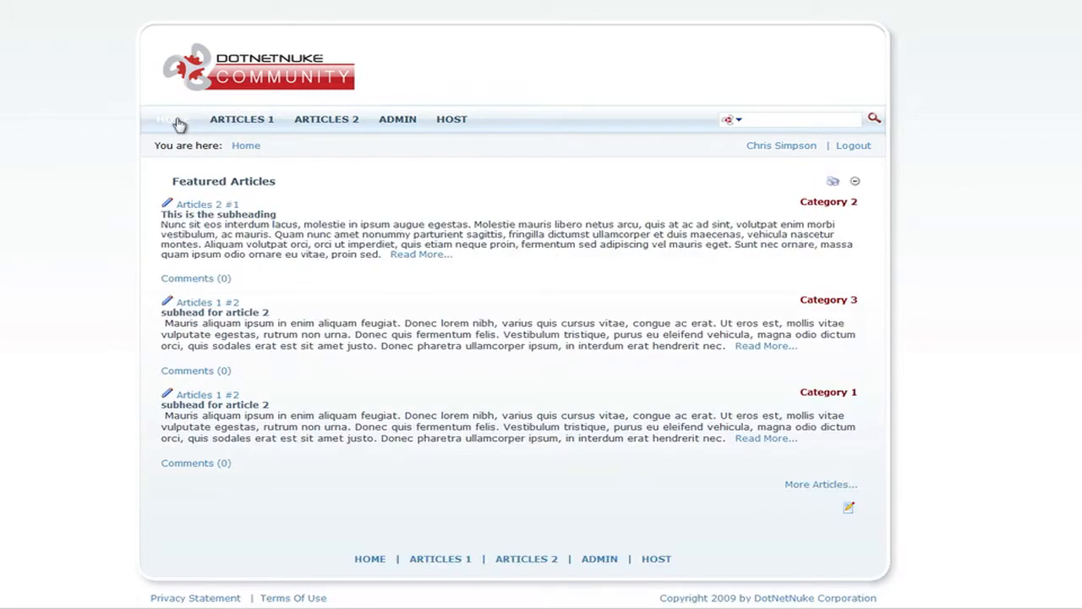